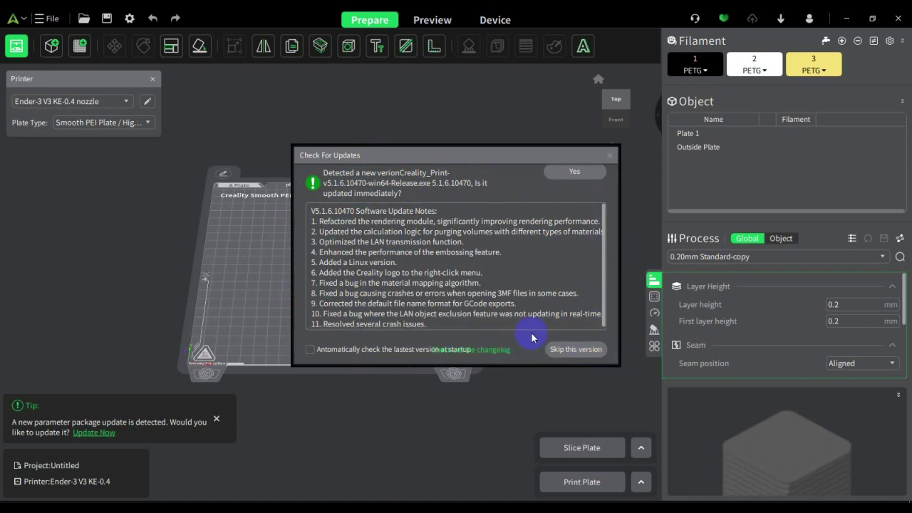
Skip the offered software update and delete the third PETG filament slot, leaving two
click(577, 352)
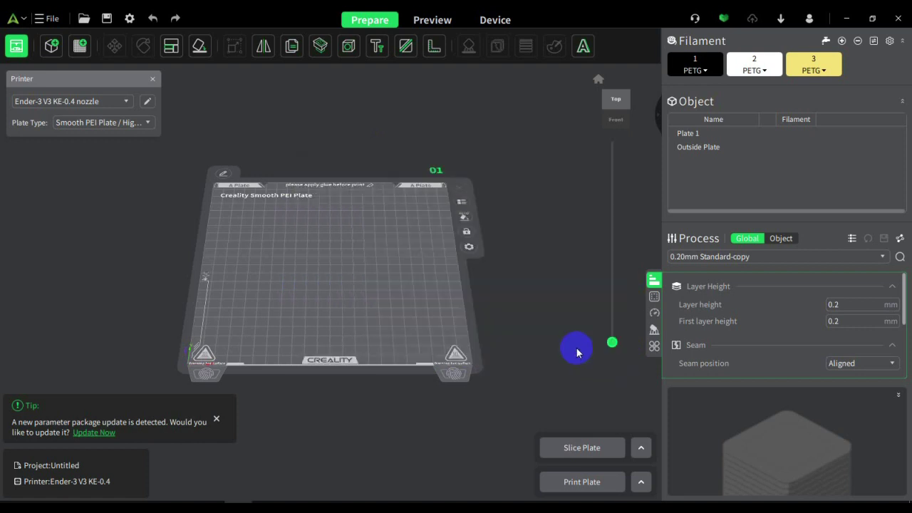
click(858, 41)
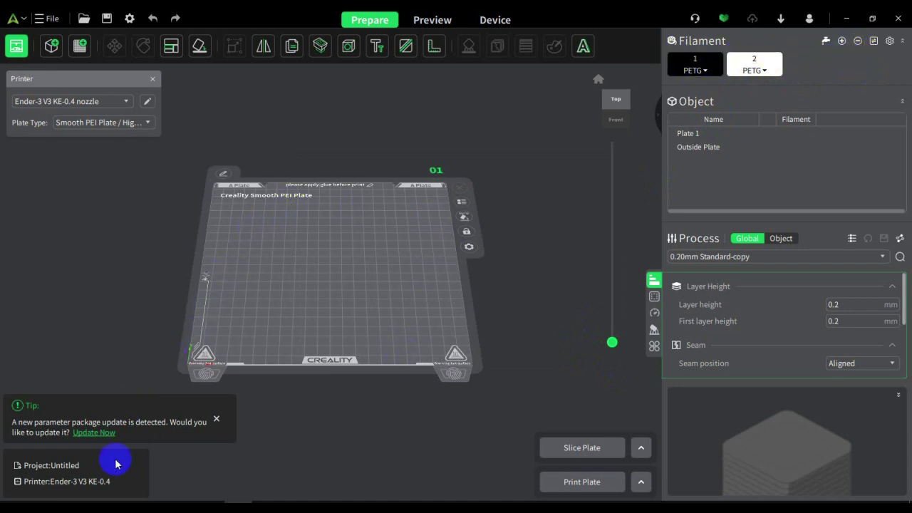
Load cover body for jeep.stl from the my 3D Printed Car folder onto the build plate
click(71, 507)
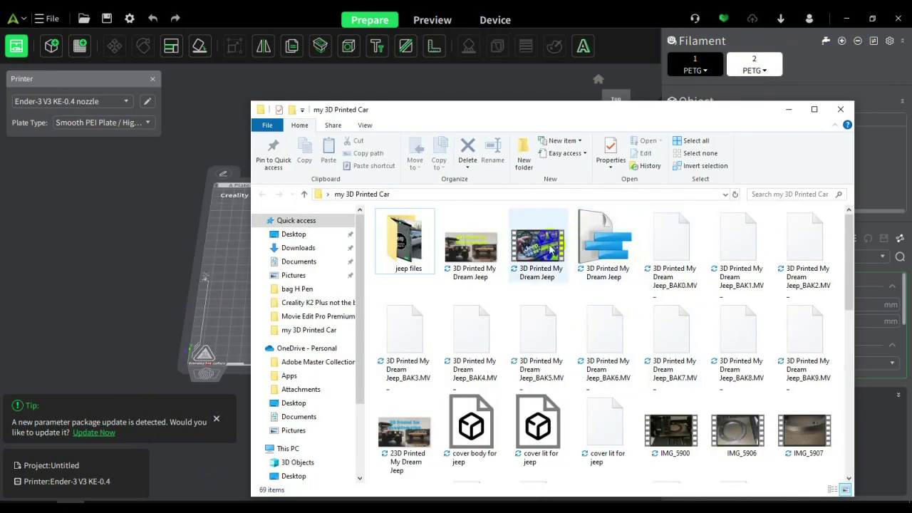
click(464, 454)
drag(342, 423, 233, 265)
click(789, 110)
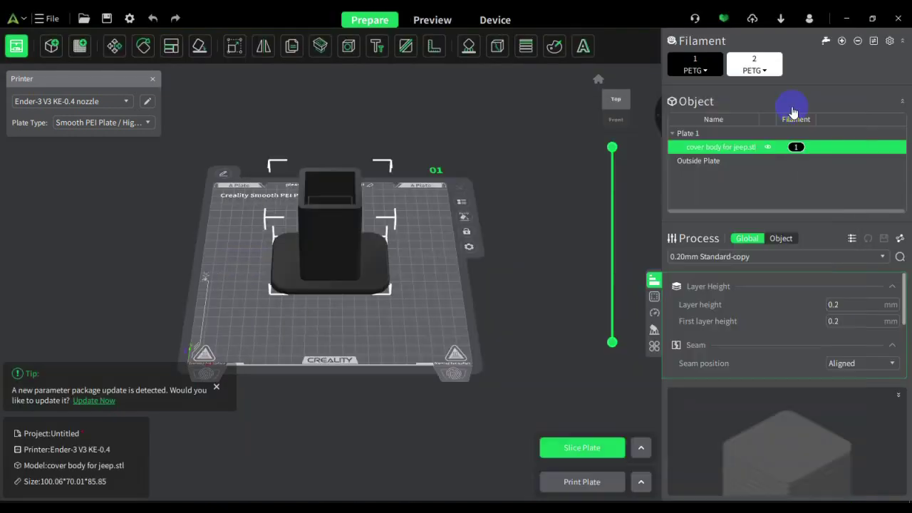
mouse_move(361, 337)
mouse_down()
mouse_move(380, 152)
mouse_move(373, 57)
mouse_move(363, 124)
mouse_move(386, 339)
mouse_move(407, 264)
mouse_move(362, 311)
mouse_up()
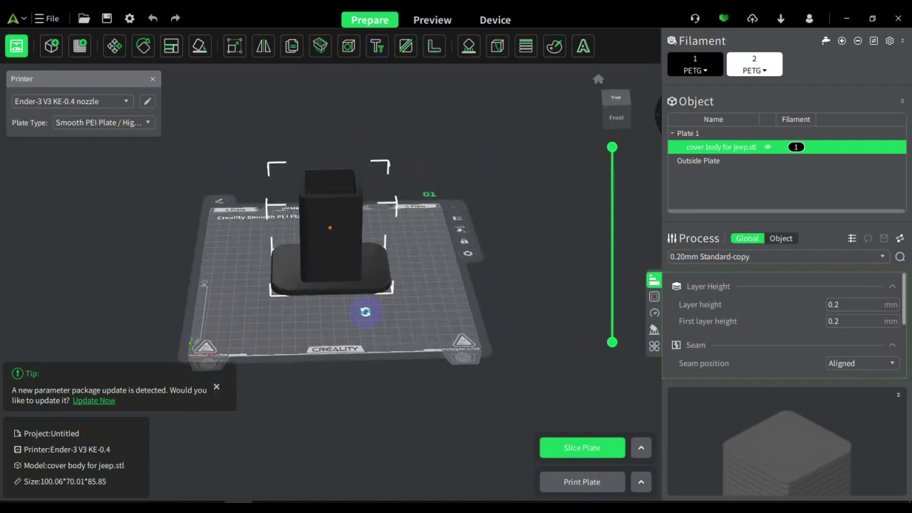
click(557, 47)
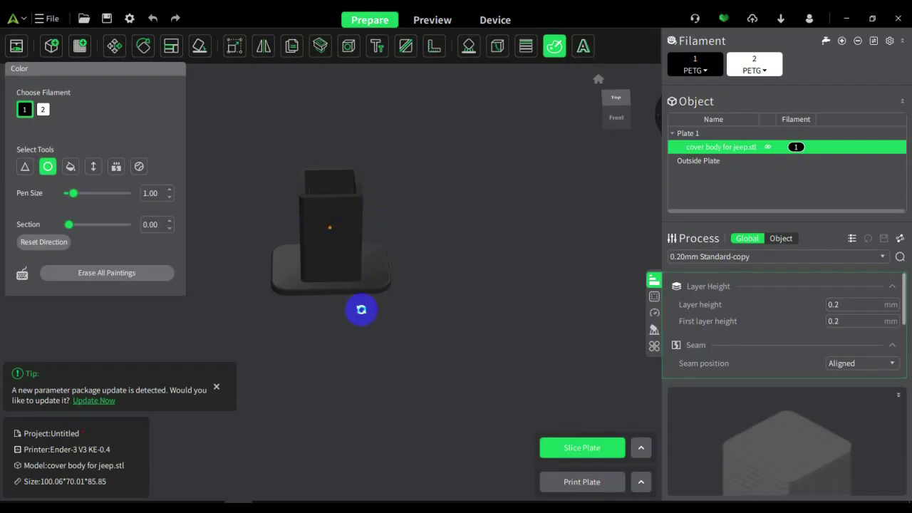
Orbit to the cover's underside and choose Smart Fill painting with filament 2
drag(361, 309, 324, 73)
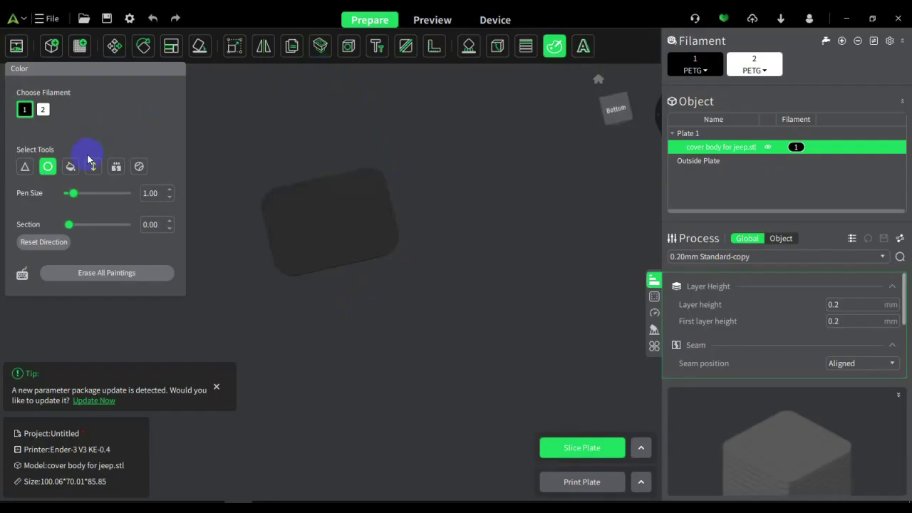
click(69, 168)
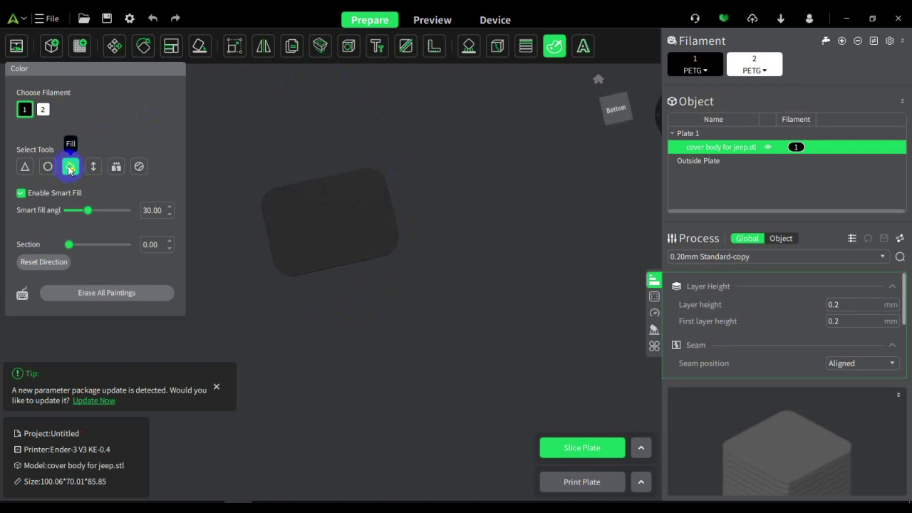
click(42, 110)
scroll(317, 219, up, 3)
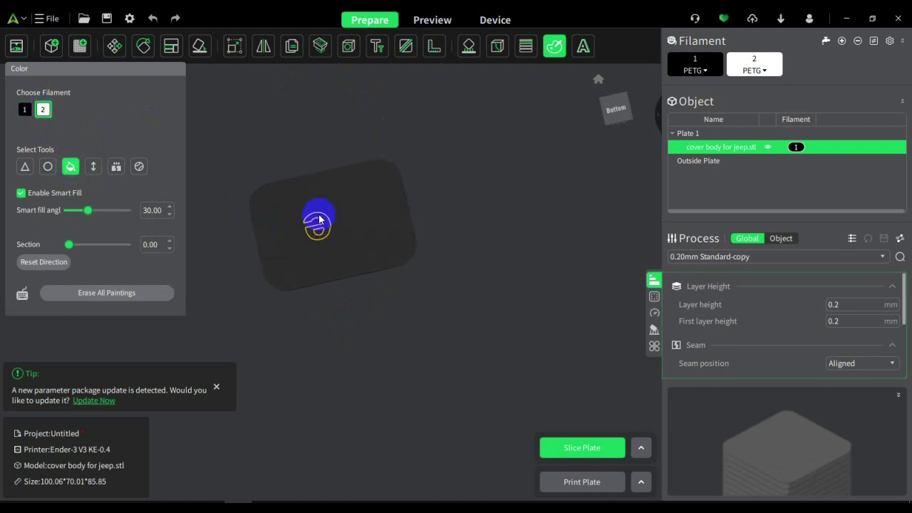
scroll(307, 247, up, 2)
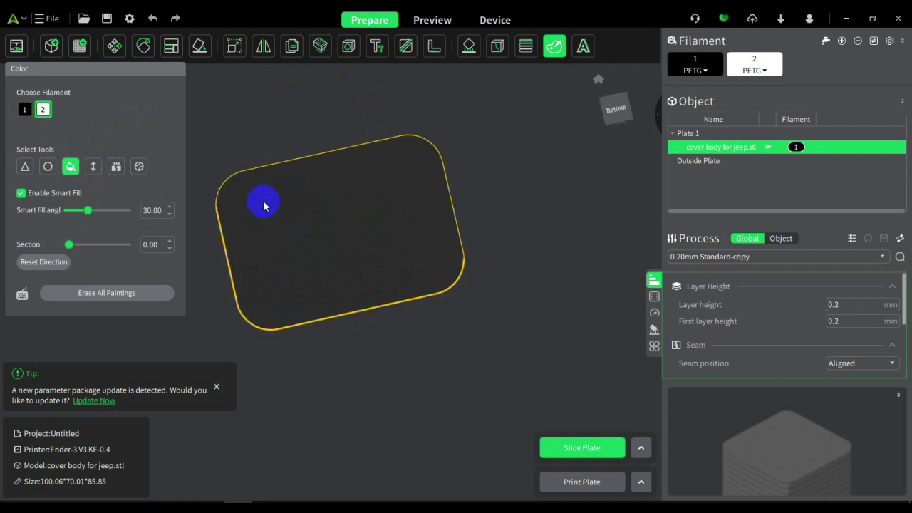
Paint the 'd' and 'e' letters with filament 2, undoing fills that spill onto the face
click(292, 246)
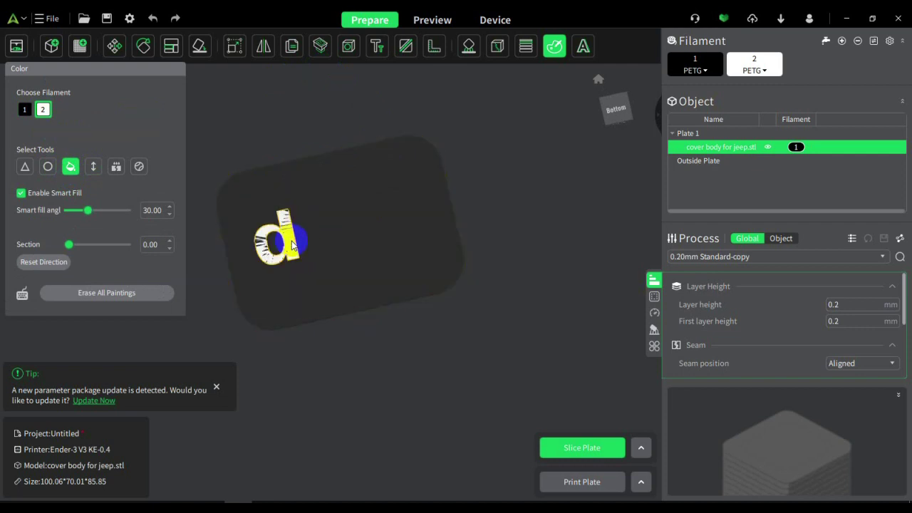
scroll(285, 235, up, 5)
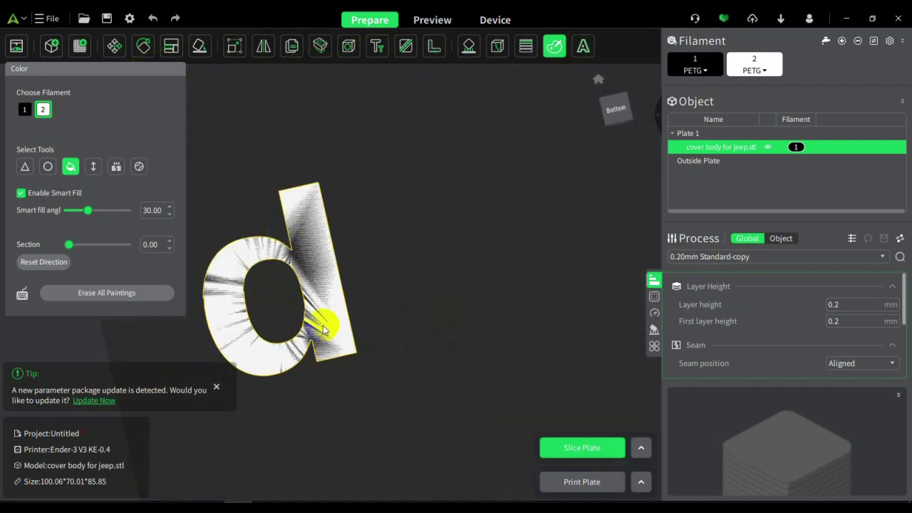
click(325, 314)
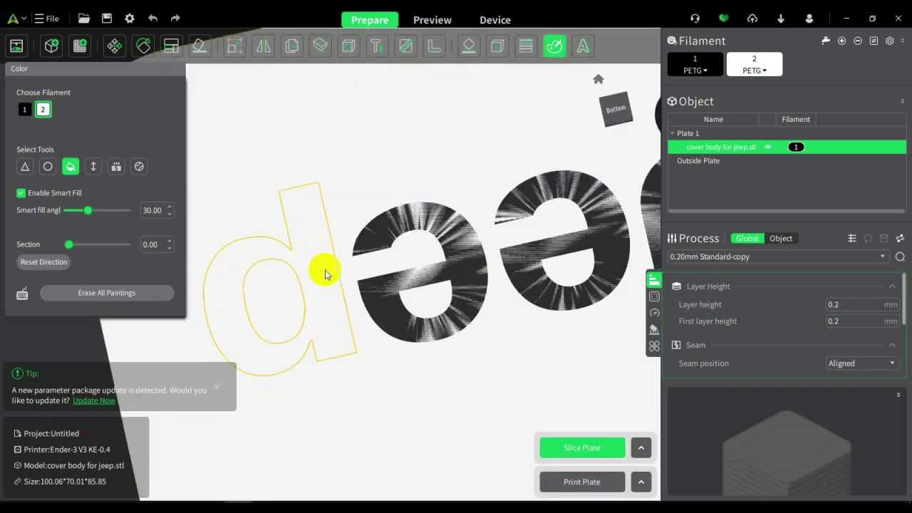
key(ctrl+z)
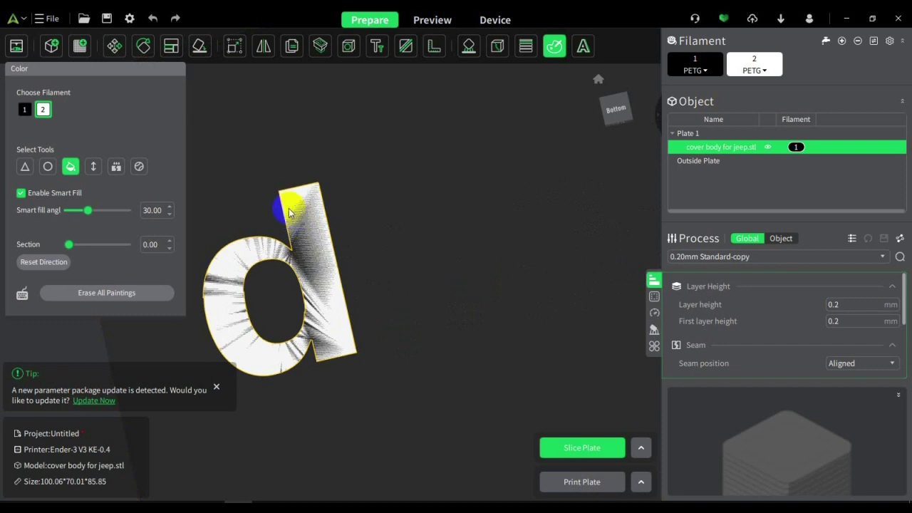
click(392, 223)
scroll(537, 264, down, 2)
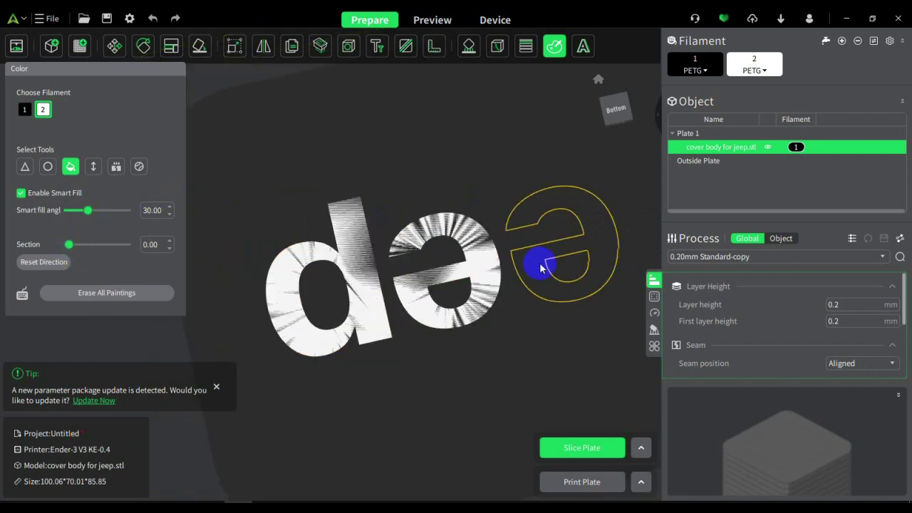
click(537, 277)
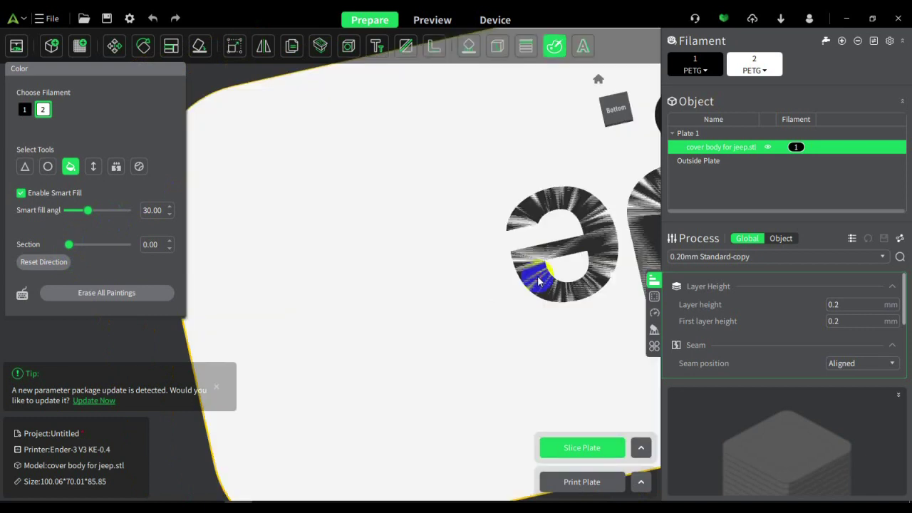
key(ctrl+z)
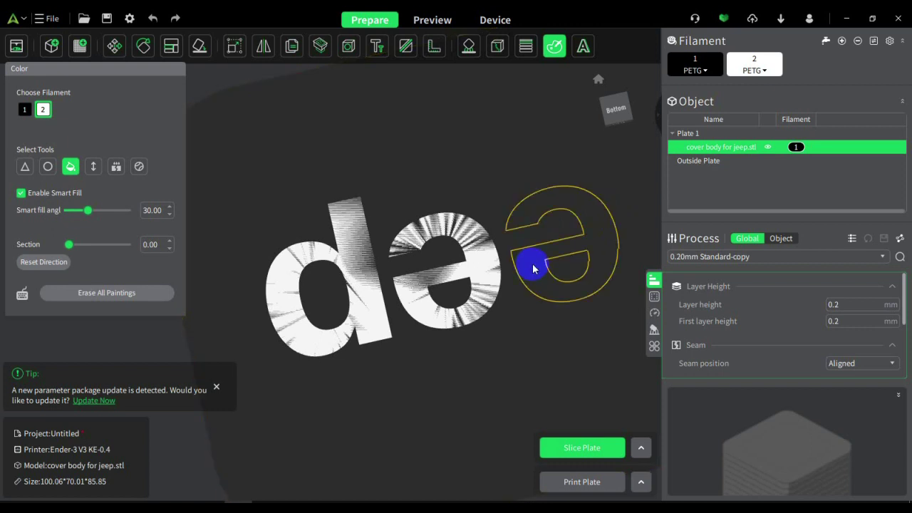
Paint the remaining 'e' letters of the lettering with filament 2
click(533, 270)
mouse_move(534, 271)
mouse_down()
mouse_move(539, 264)
mouse_move(527, 264)
mouse_move(419, 342)
mouse_move(480, 295)
mouse_move(260, 306)
mouse_move(212, 237)
mouse_move(518, 269)
mouse_up()
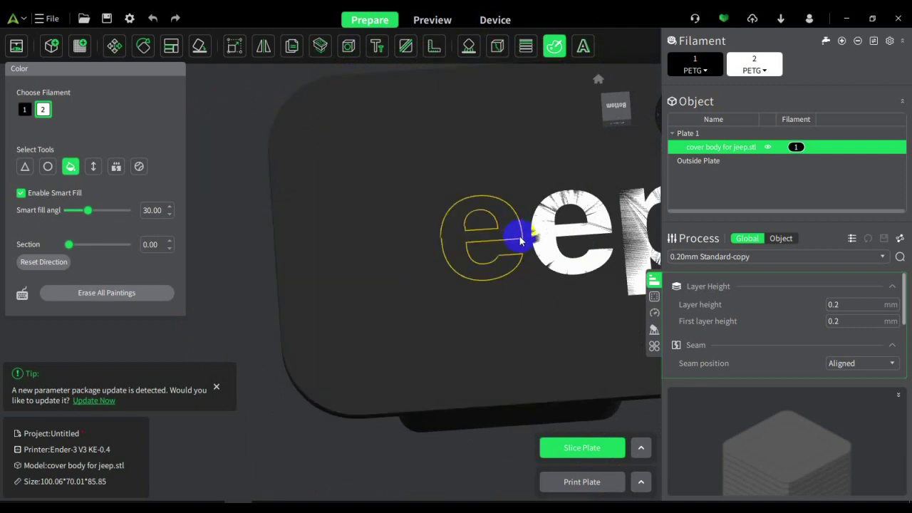
click(517, 236)
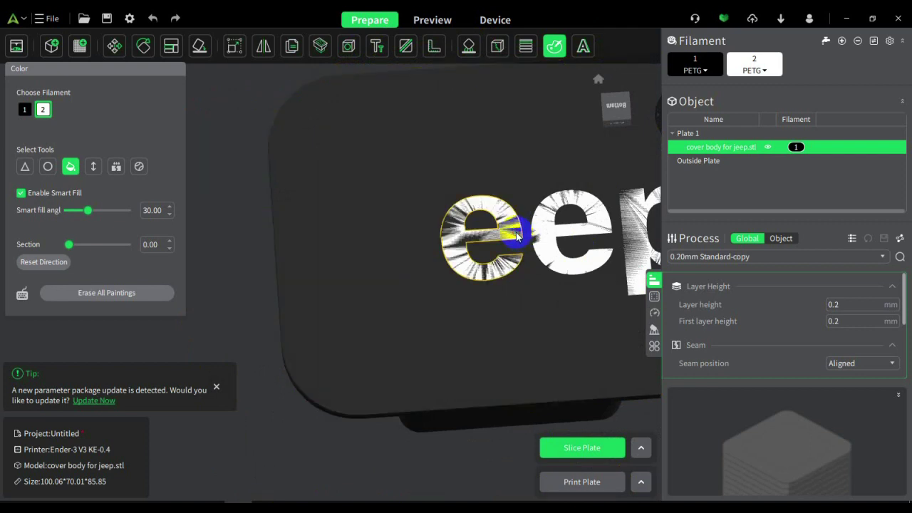
Paint the letter J with filament 2, undoing spilled fills, and slice the plate
click(384, 272)
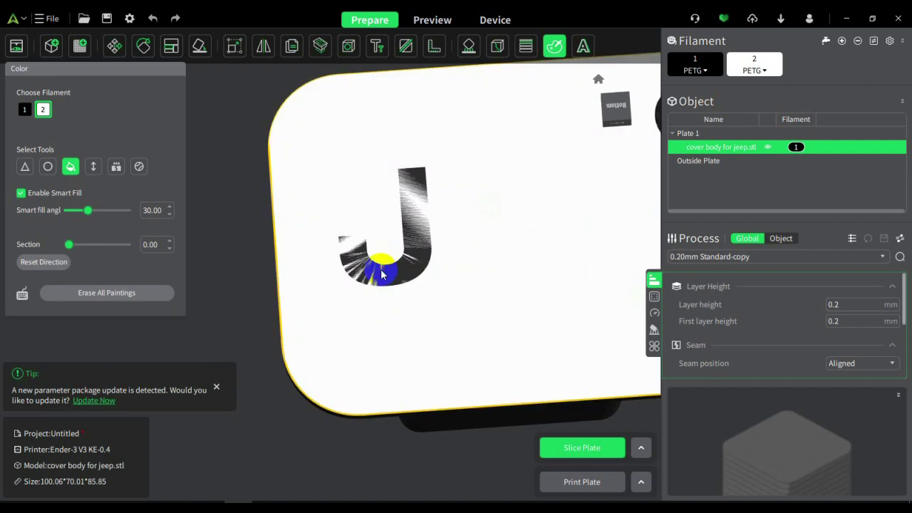
key(ctrl+z)
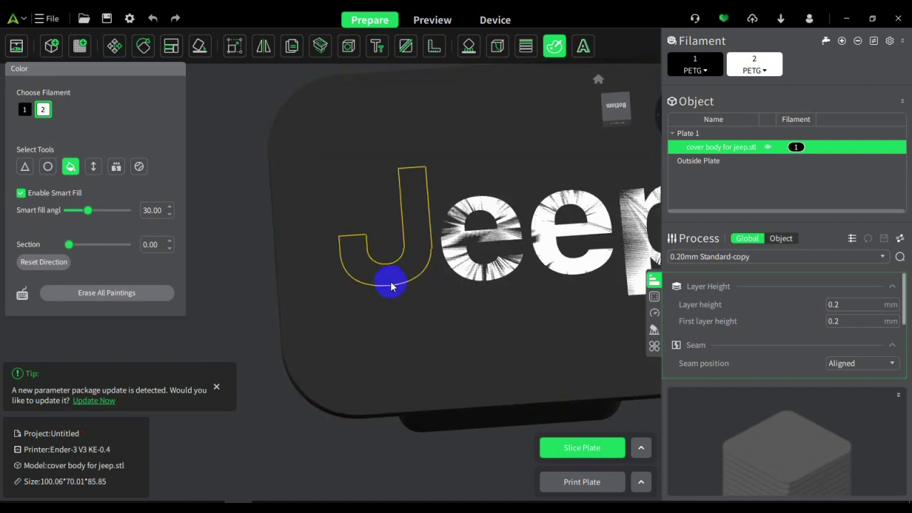
click(400, 278)
key(ctrl+z)
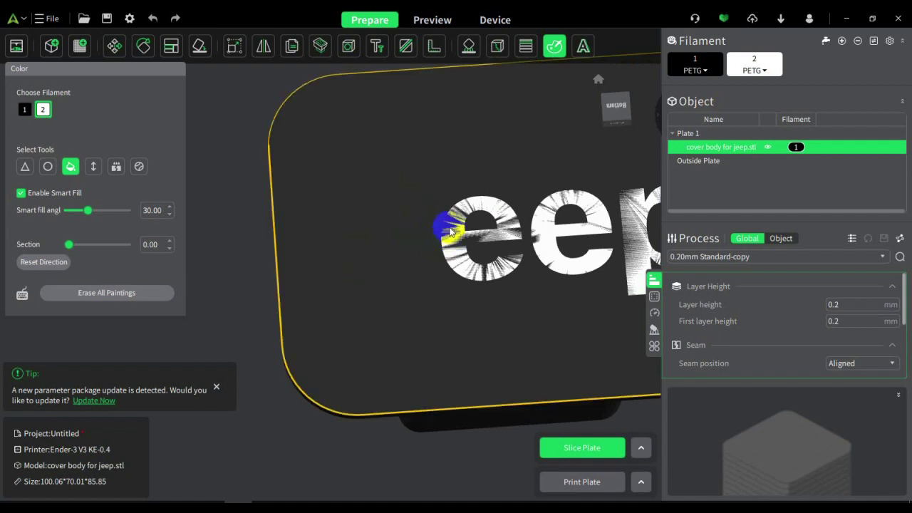
click(407, 204)
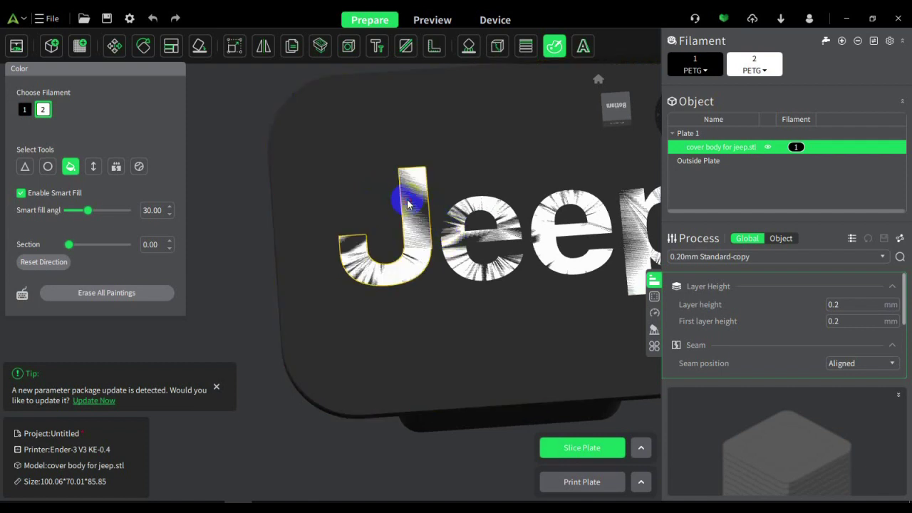
scroll(512, 274, down, 5)
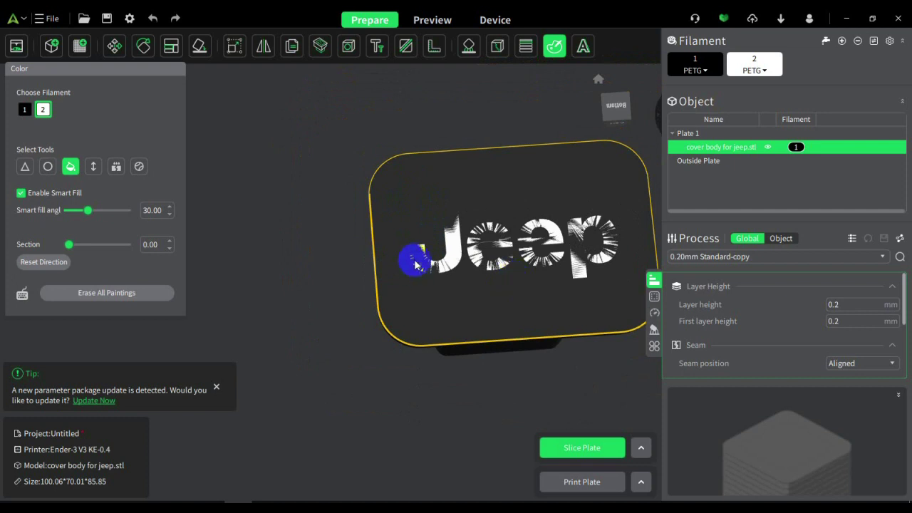
scroll(436, 249, down, 2)
scroll(434, 246, up, 6)
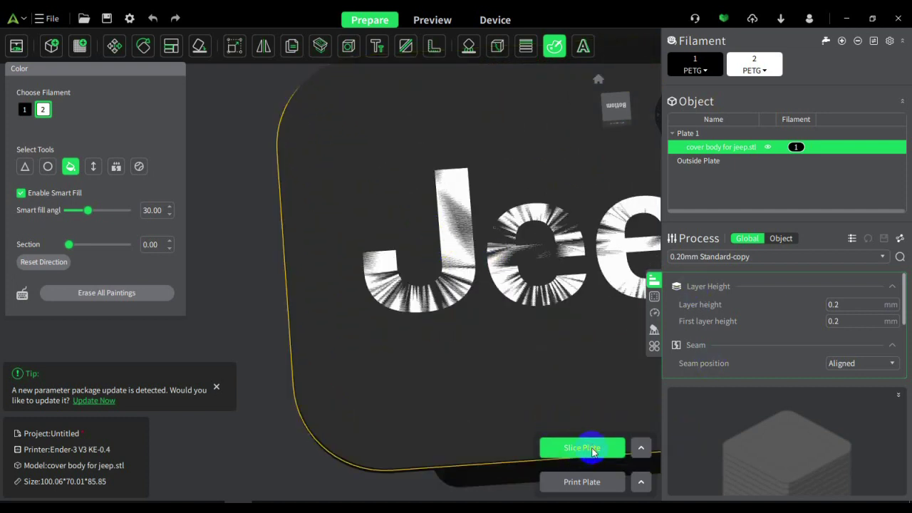
click(594, 449)
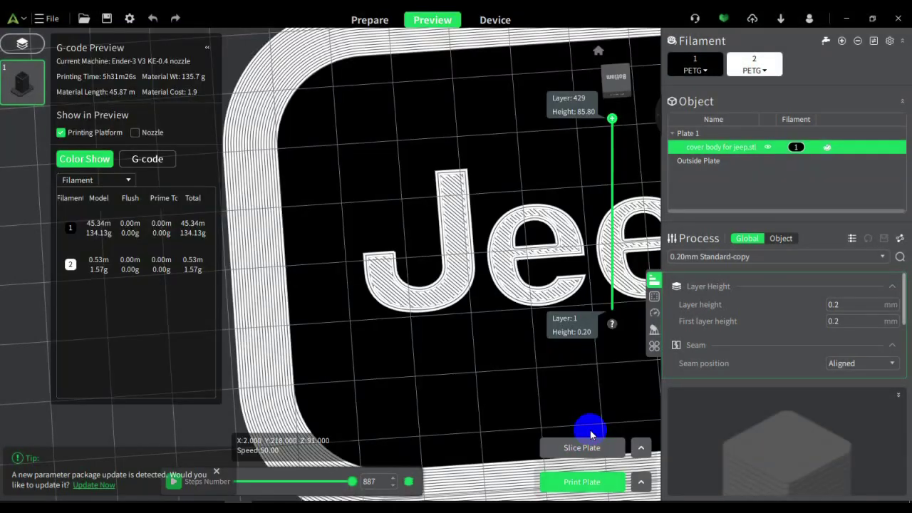
Zoom and tilt the G-code preview to inspect the filament 2 lettering toolpaths edge-on
scroll(524, 267, down, 5)
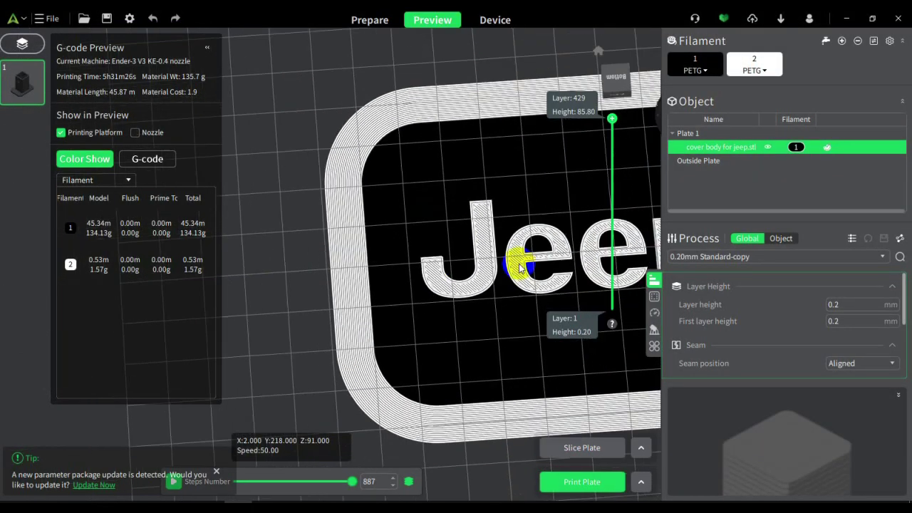
scroll(521, 266, down, 3)
scroll(487, 246, up, 5)
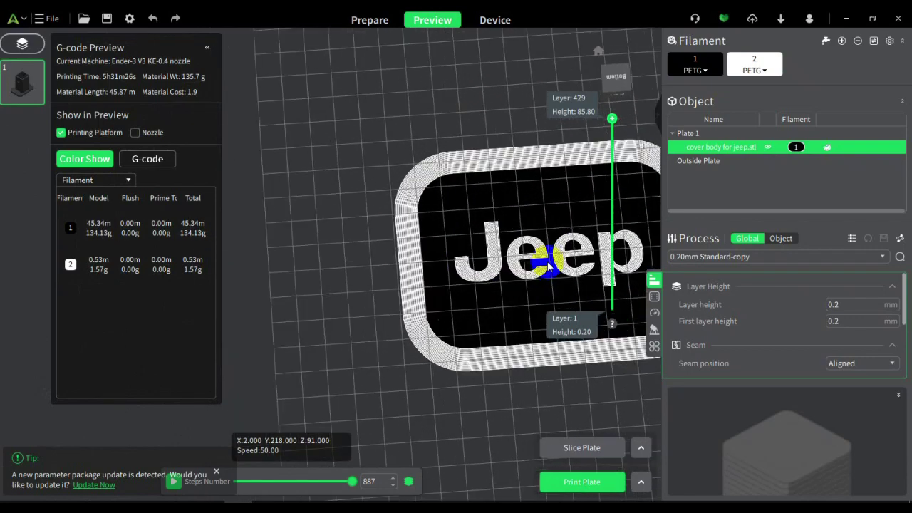
scroll(487, 247, up, 5)
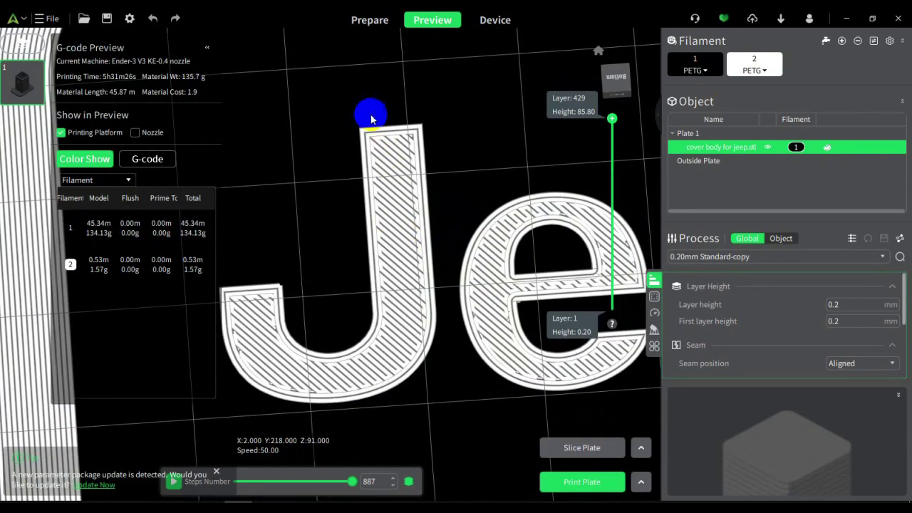
scroll(482, 190, down, 5)
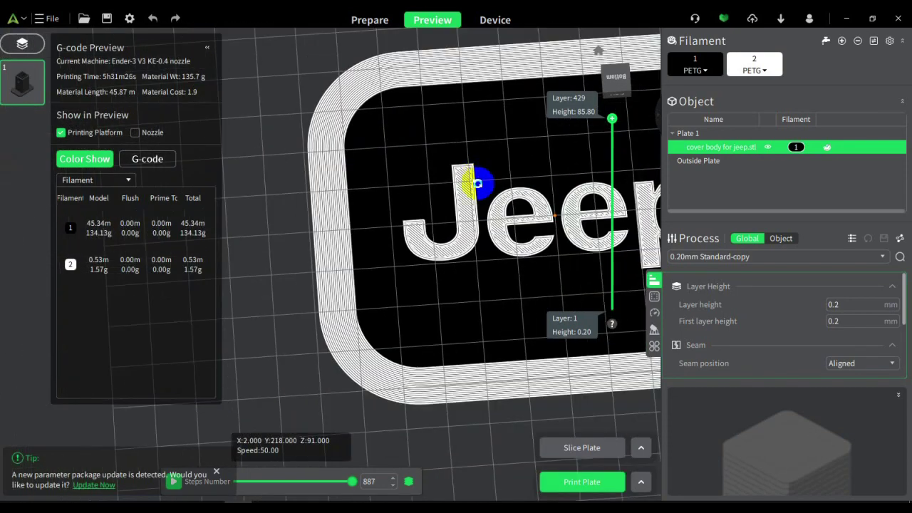
drag(477, 179, 509, 382)
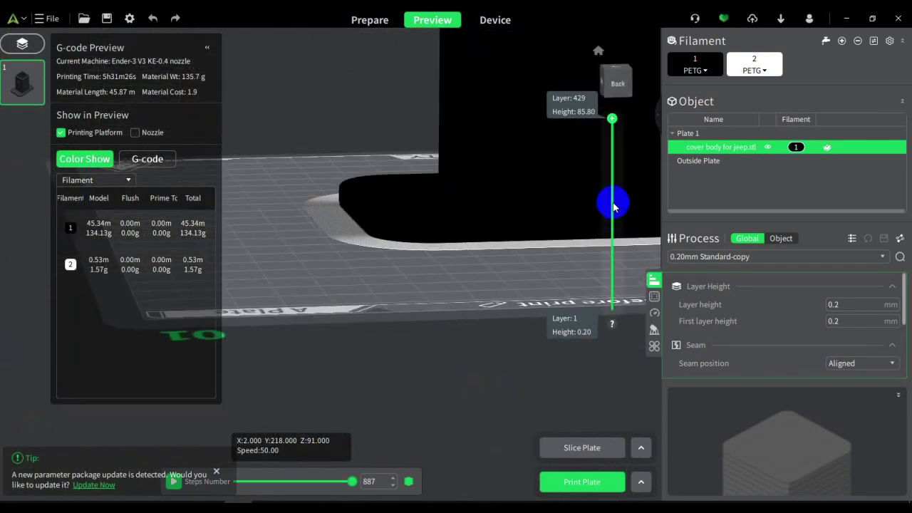
drag(613, 118, 624, 332)
drag(408, 282, 434, 359)
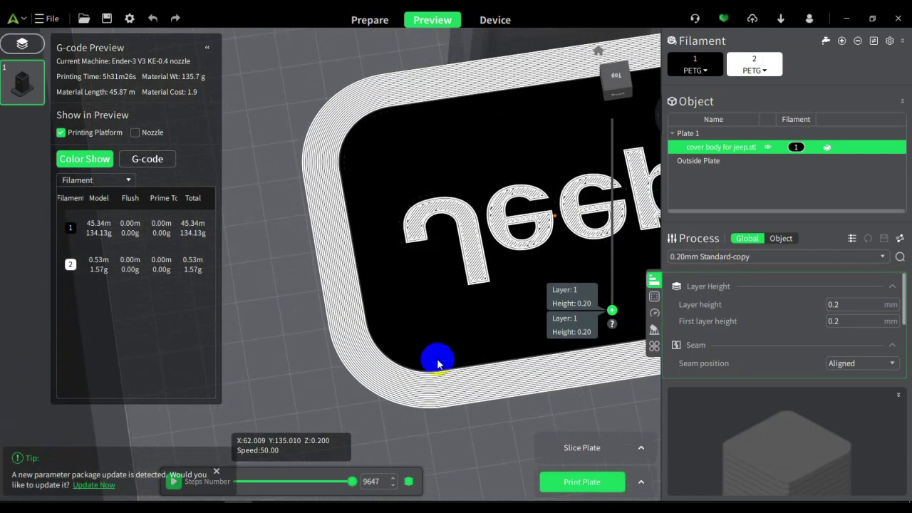
click(614, 311)
mouse_move(612, 311)
mouse_down()
mouse_move(611, 302)
mouse_move(611, 316)
mouse_up()
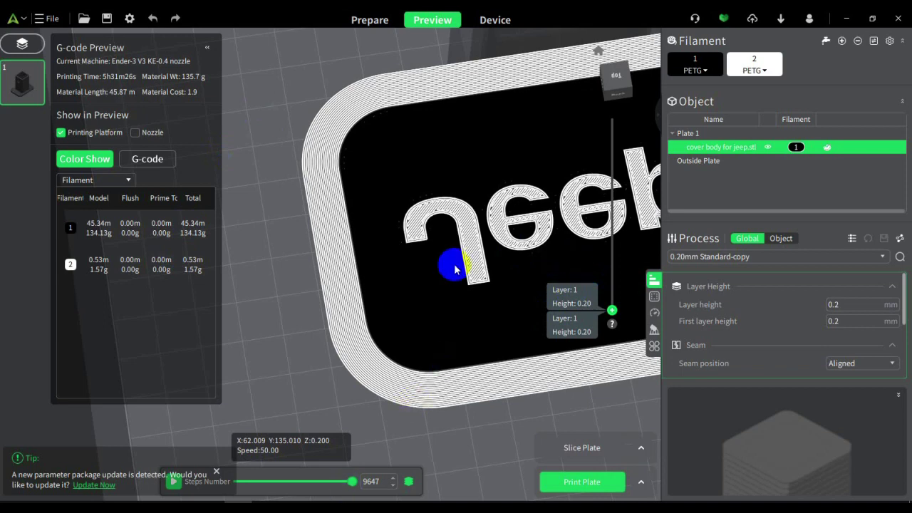
click(646, 225)
click(349, 179)
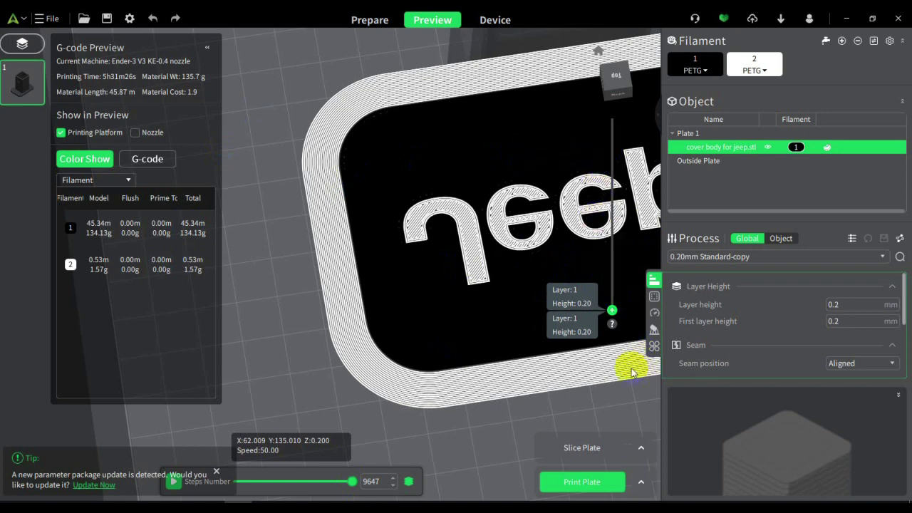
drag(608, 310, 578, 89)
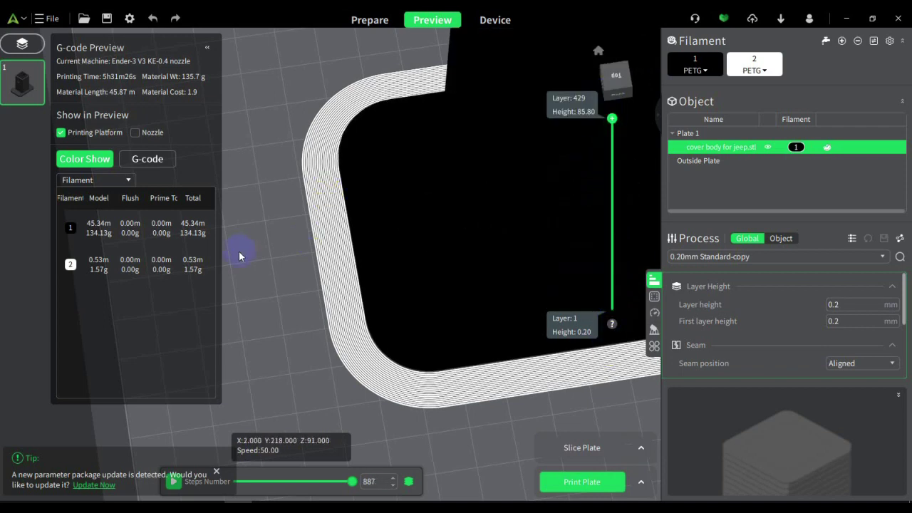
scroll(239, 256, down, 5)
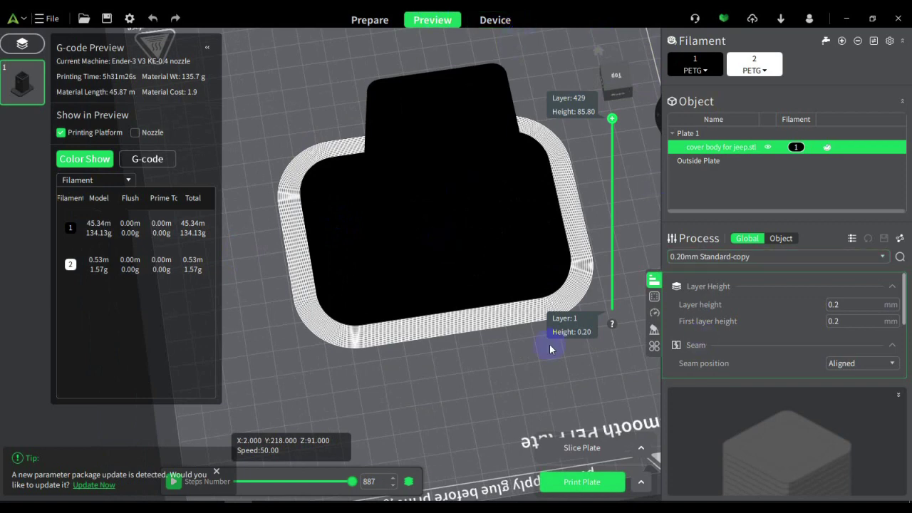
Export the sliced plate to a file and return to the Prepare view
click(642, 482)
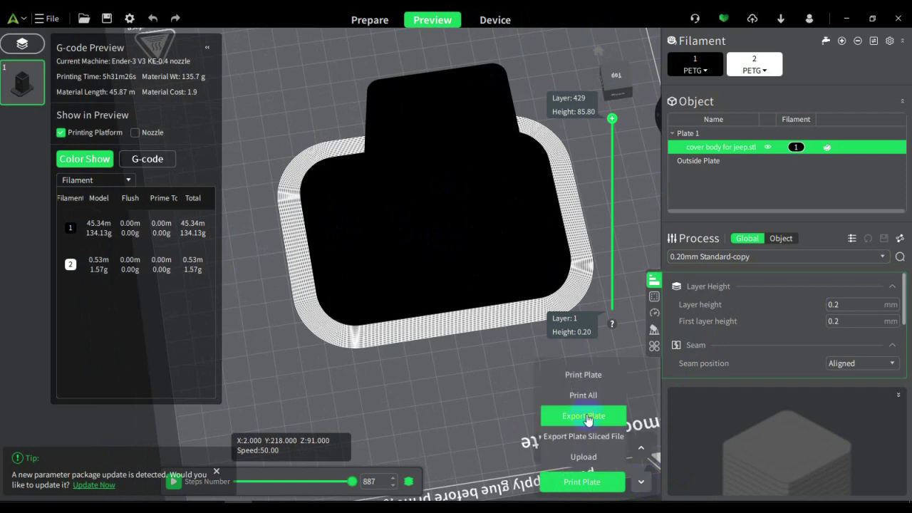
click(424, 396)
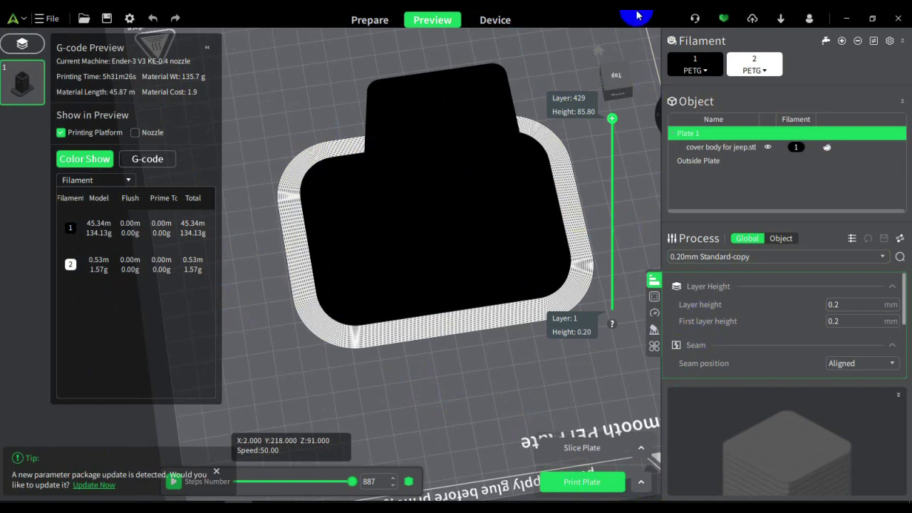
click(370, 20)
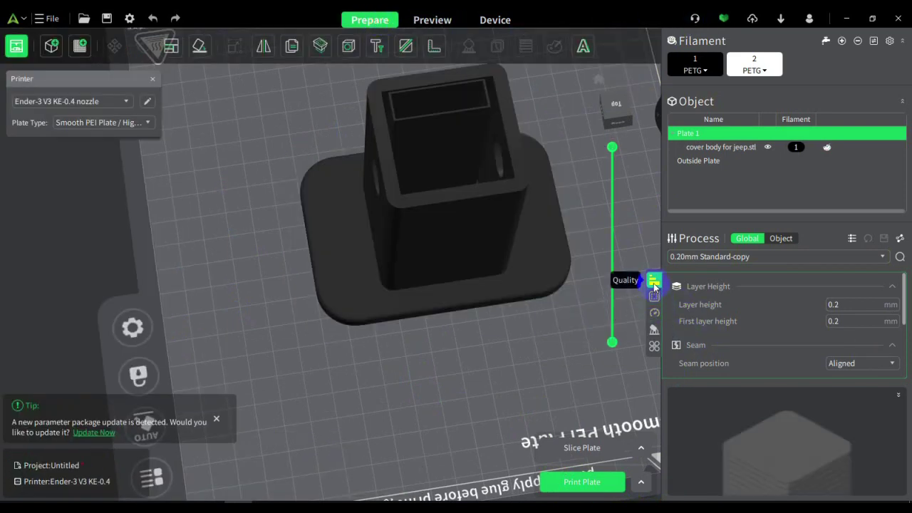
Review the Others process settings: No-brim adhesion, prime tower disabled, print sequence By layer
click(654, 346)
scroll(319, 318, up, 3)
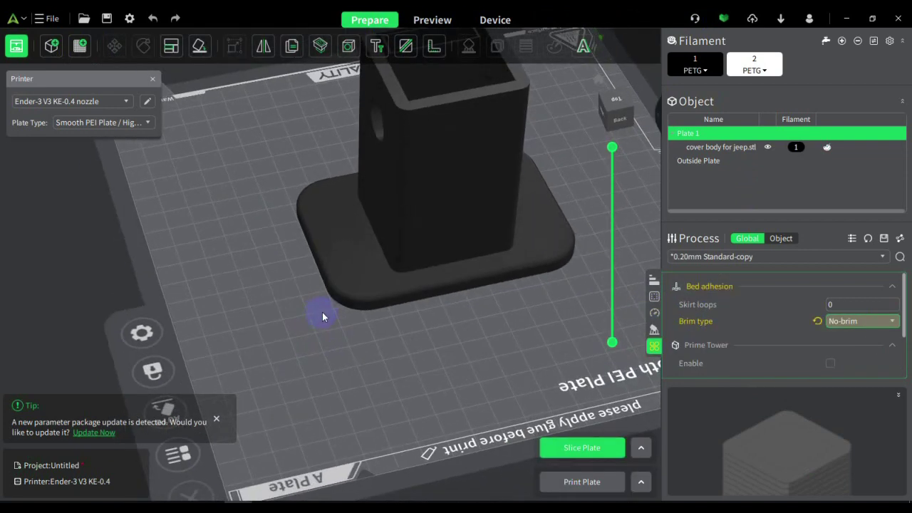
scroll(727, 349, down, 2)
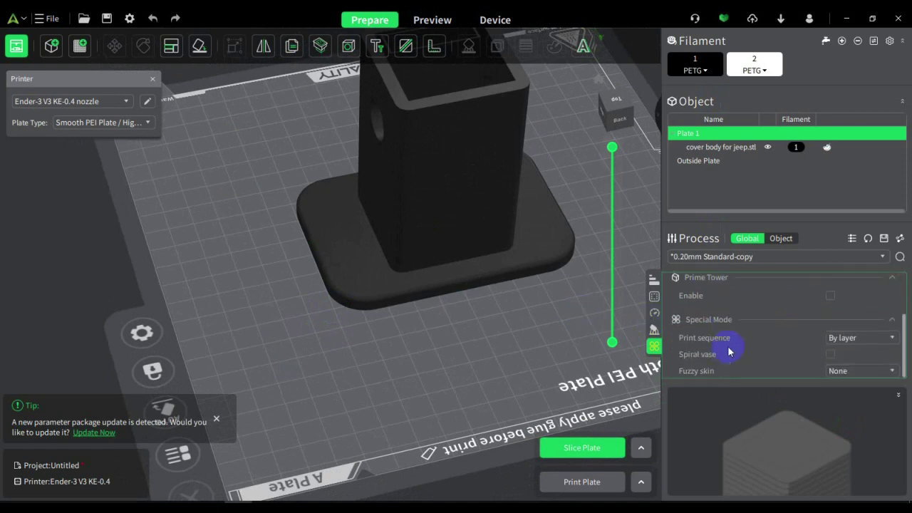
scroll(726, 349, up, 2)
scroll(728, 349, down, 2)
scroll(683, 347, up, 2)
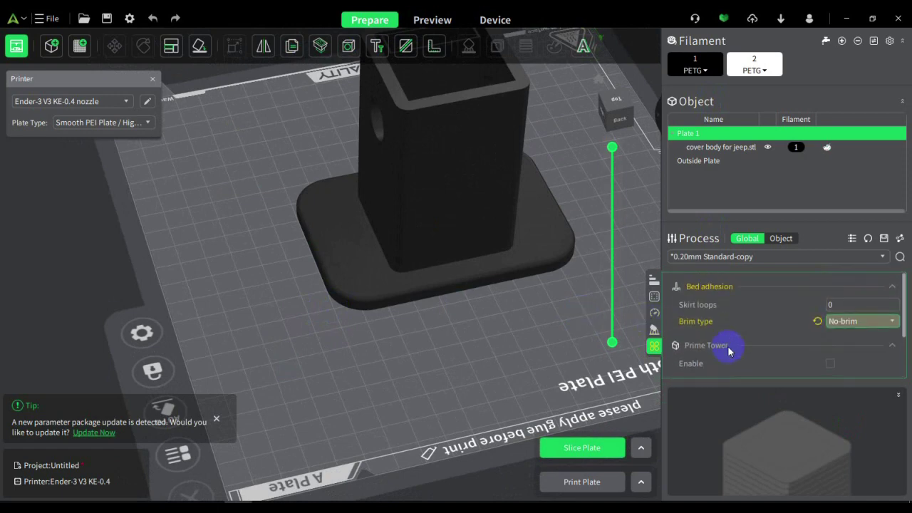
scroll(671, 343, down, 2)
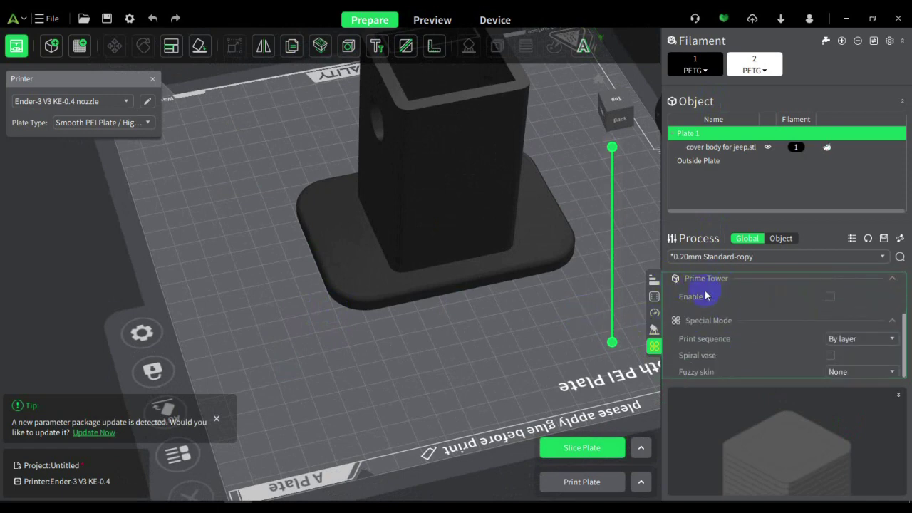
mouse_move(689, 297)
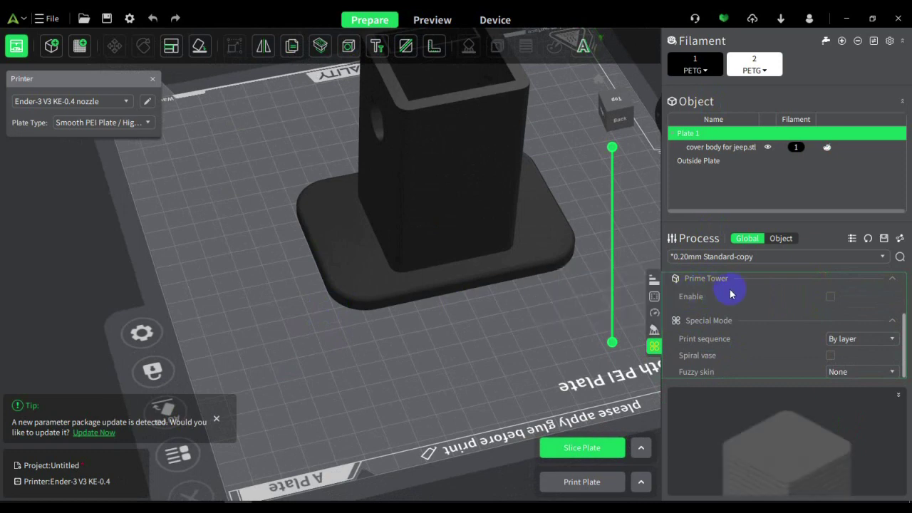